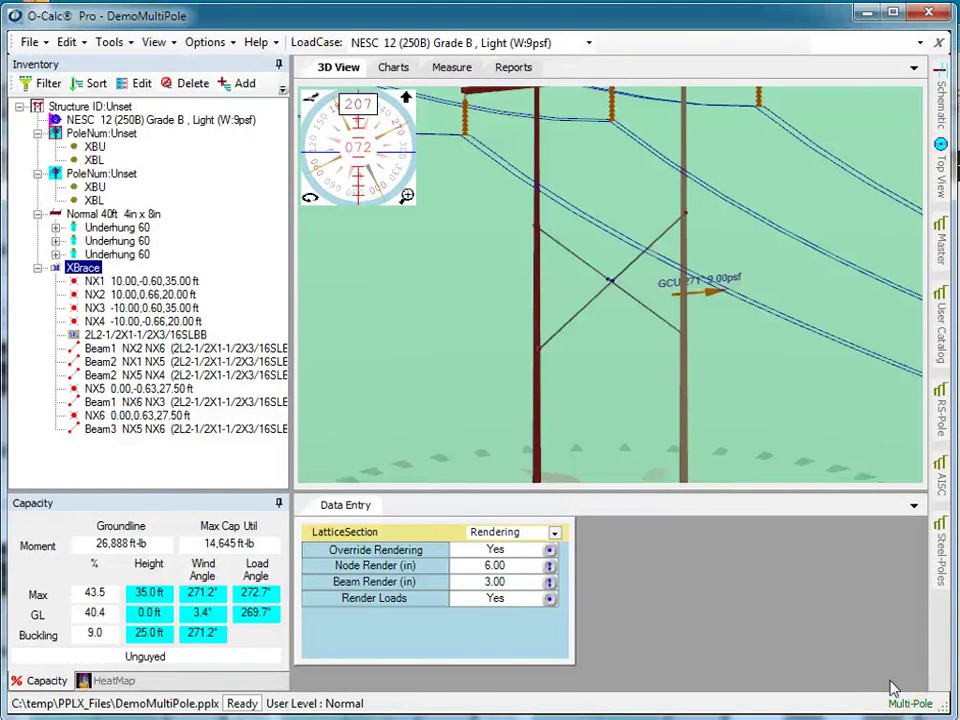
Zoom out the 3D View until both poles, the XBrace and the ground compass are visible
scroll(608, 354, "down", 5)
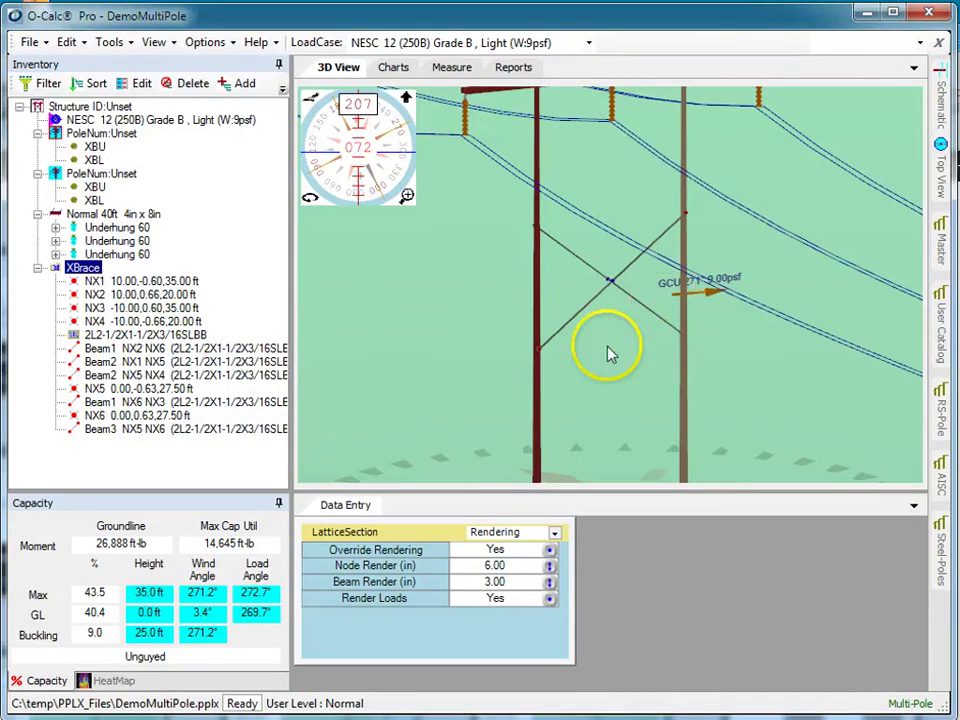
Start a new Steel Pole without saving the DemoMultiPole design, and show its Attribute Values
left_click(30, 42)
mouse_move(82, 68)
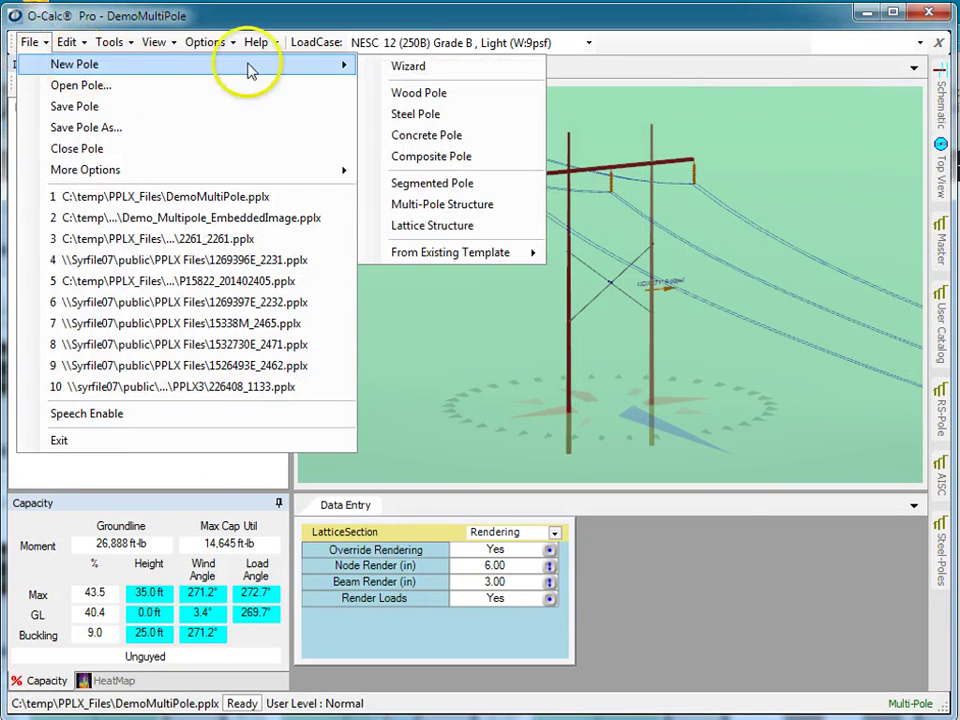
left_click(427, 118)
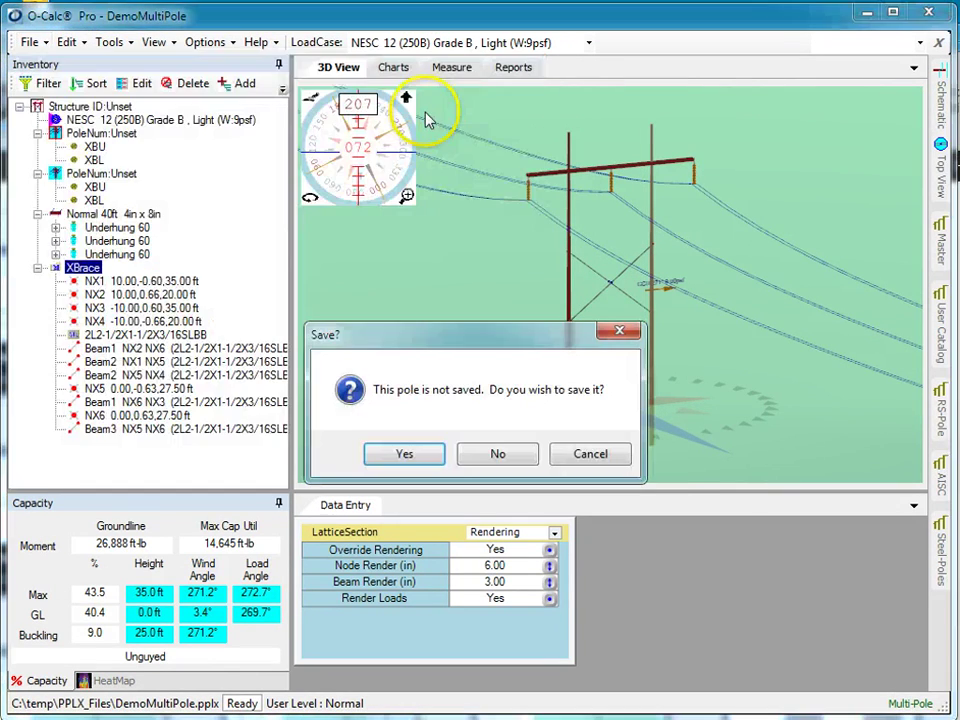
left_click(497, 454)
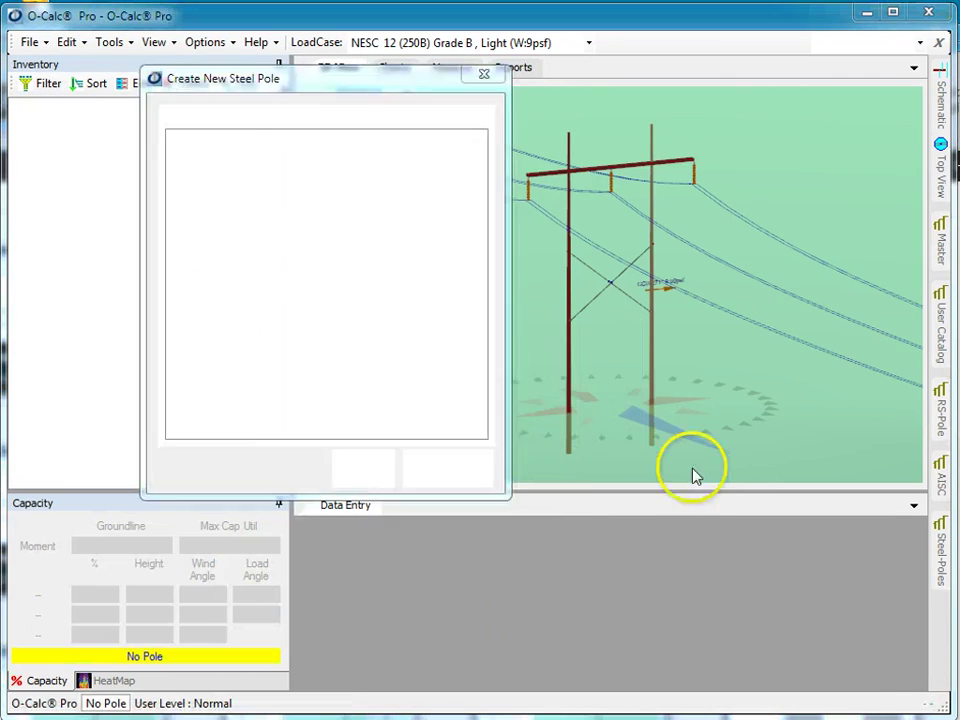
left_click(300, 117)
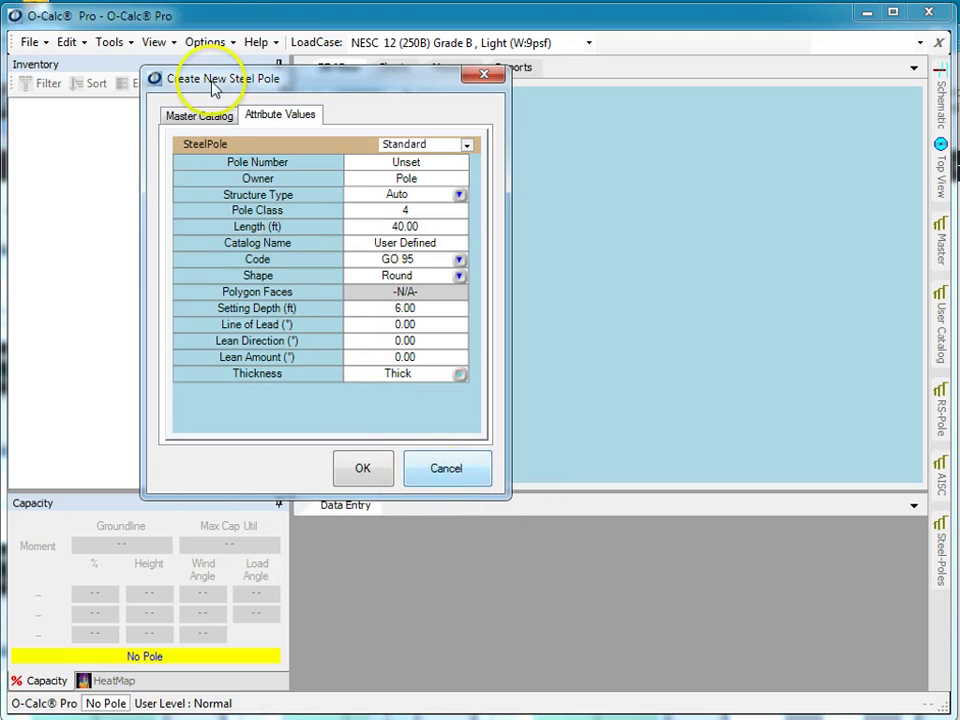
Create the pole from Master Catalog One Section Poles > Class 4 > 45 Class 4 Round
left_click(208, 118)
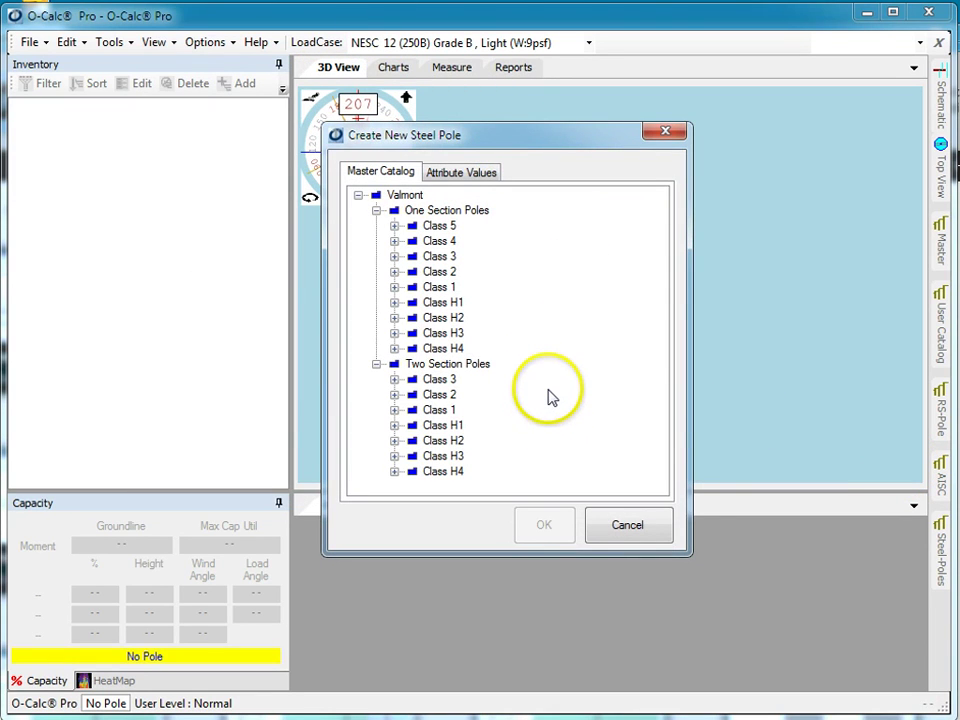
left_click(395, 242)
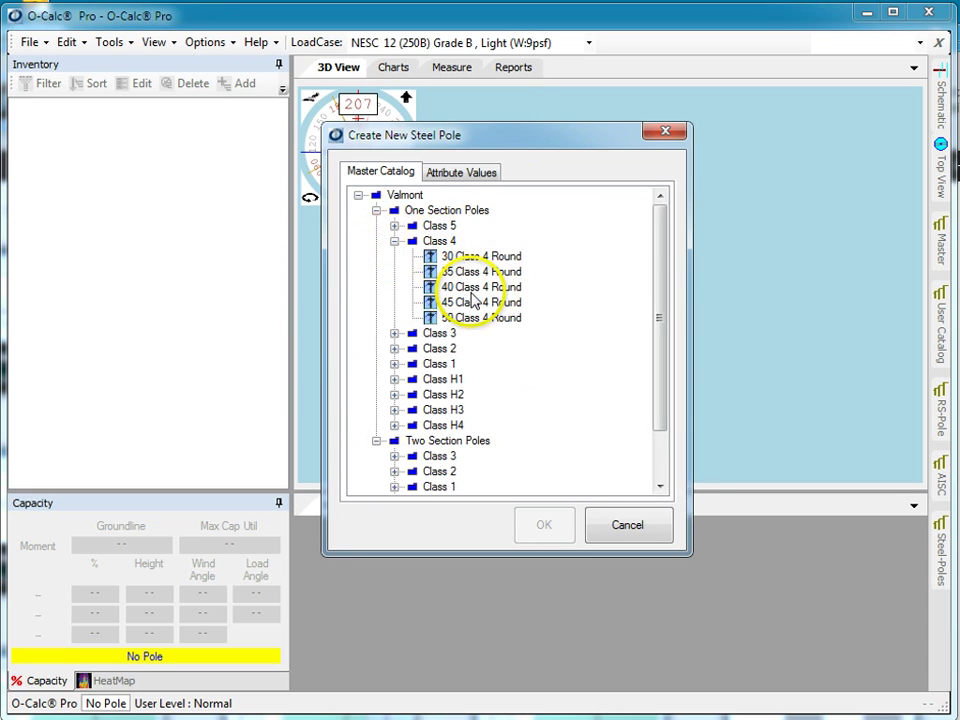
left_click(475, 302)
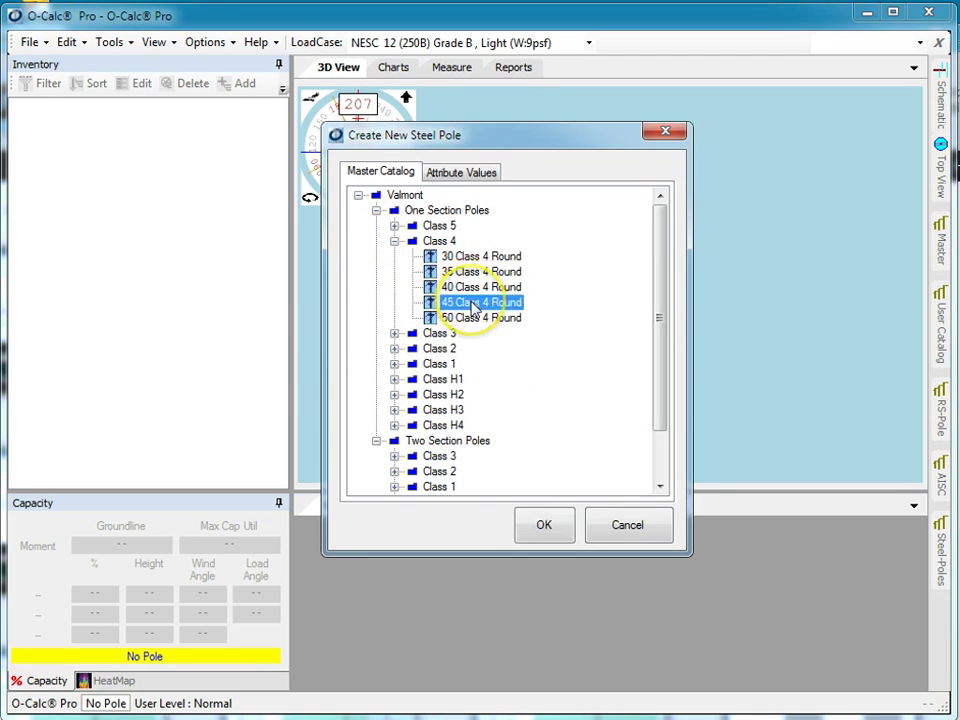
left_click(557, 534)
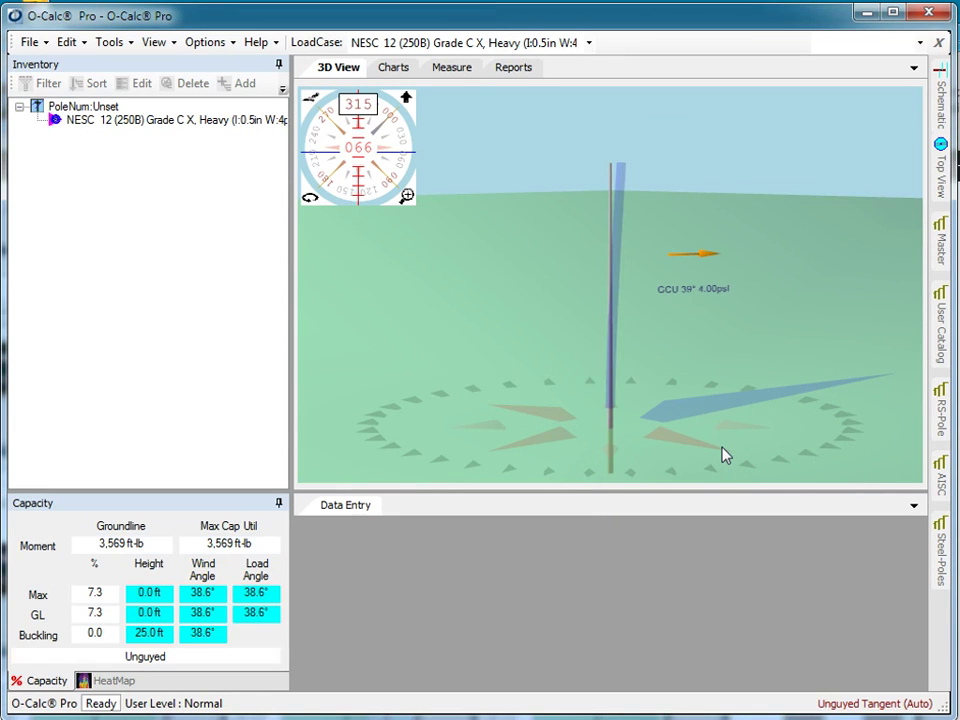
left_click(80, 106)
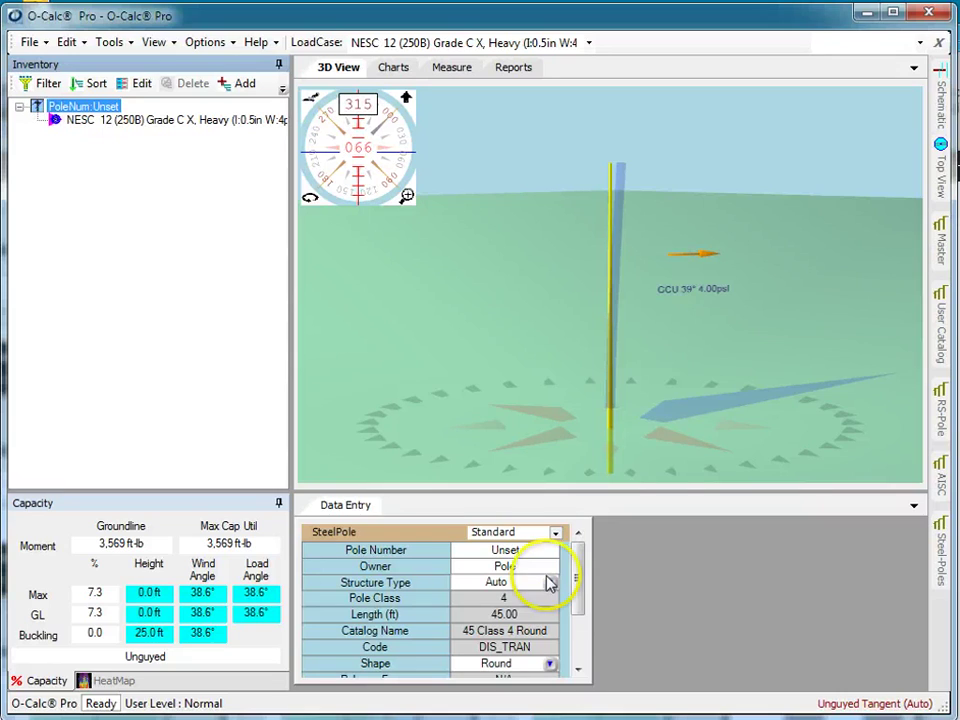
Switch the SteelPole properties to Capacity and chart moment capacity against height
left_click(556, 534)
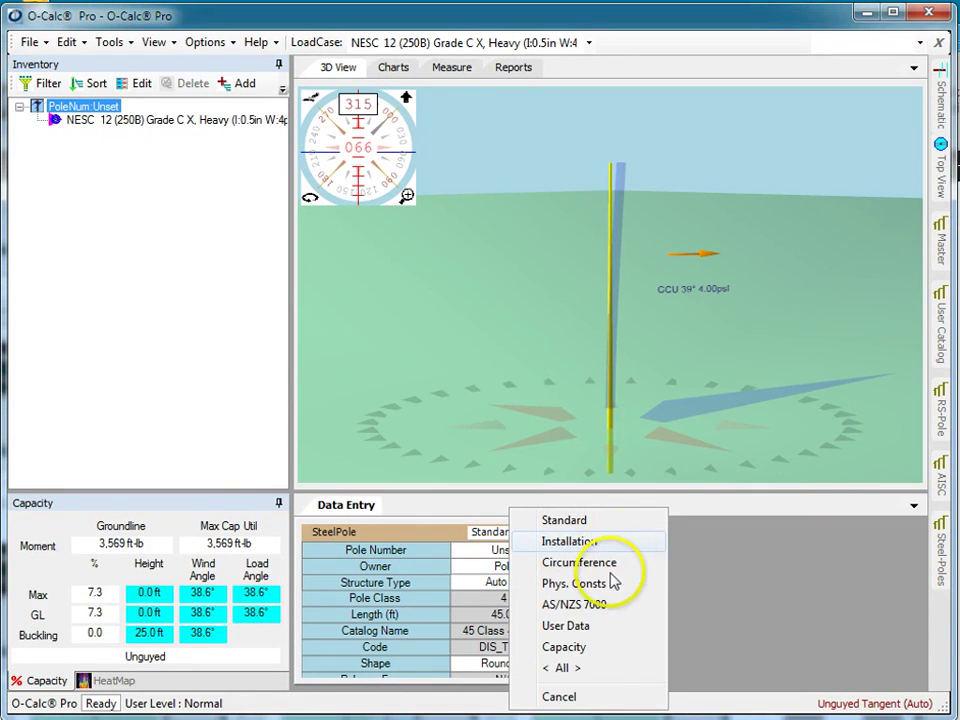
left_click(612, 647)
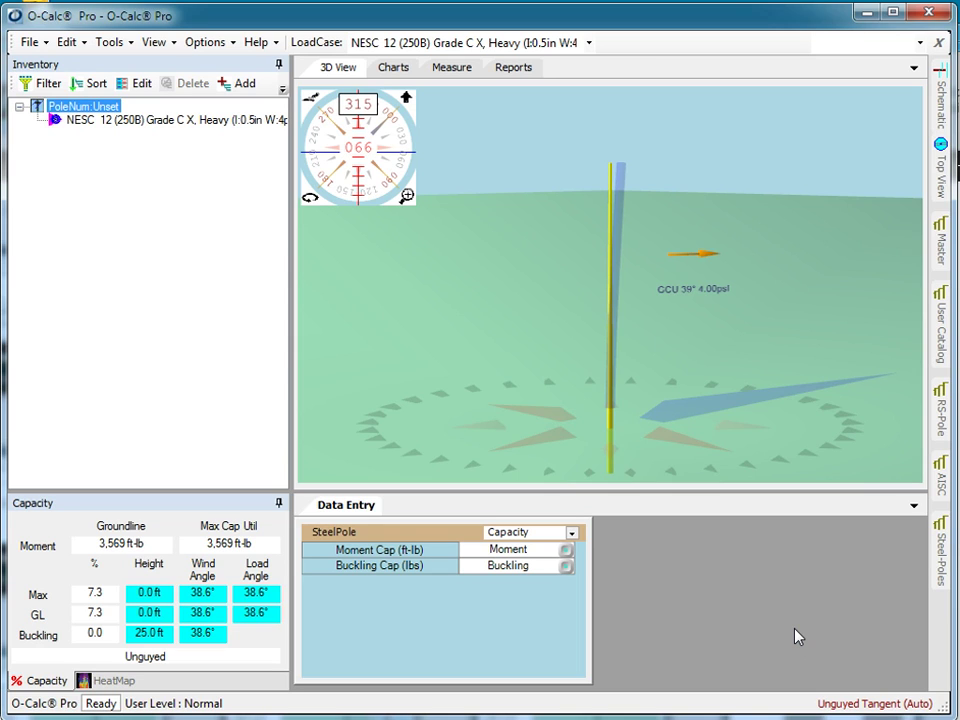
left_click(567, 555)
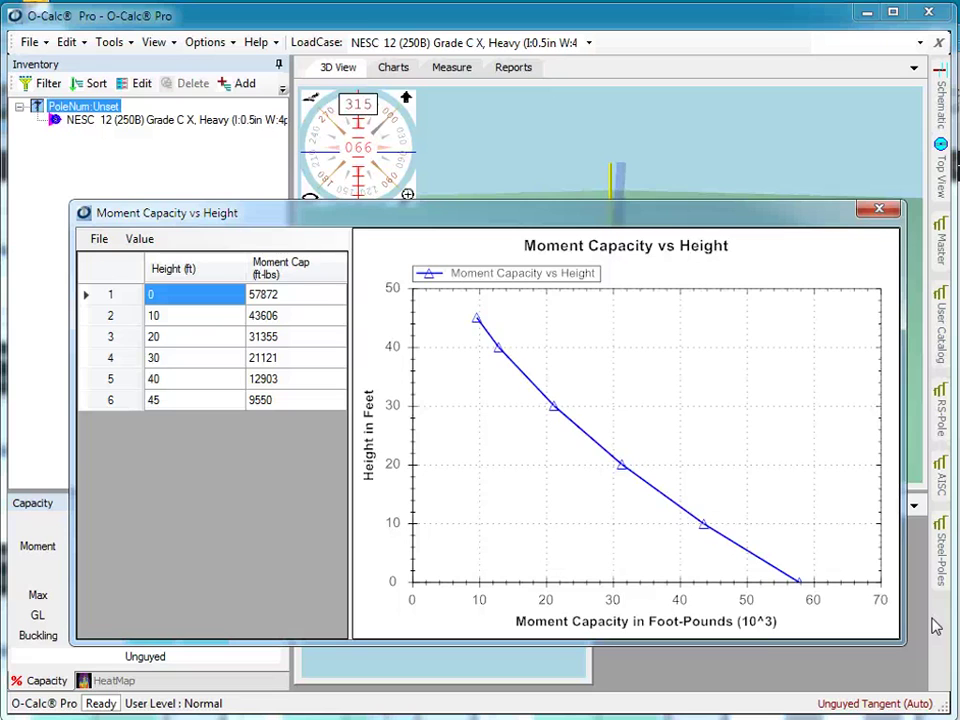
Drag the User Catalog's Junk > 6' Double Crossarm onto the pole in the 3D View
left_click(880, 210)
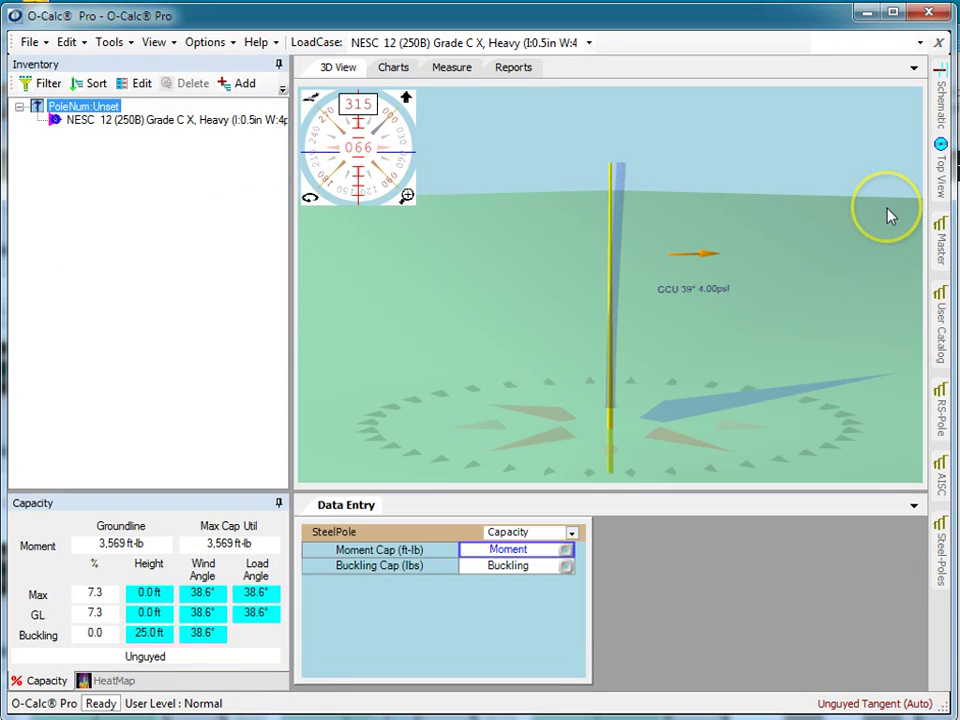
right_click(611, 228)
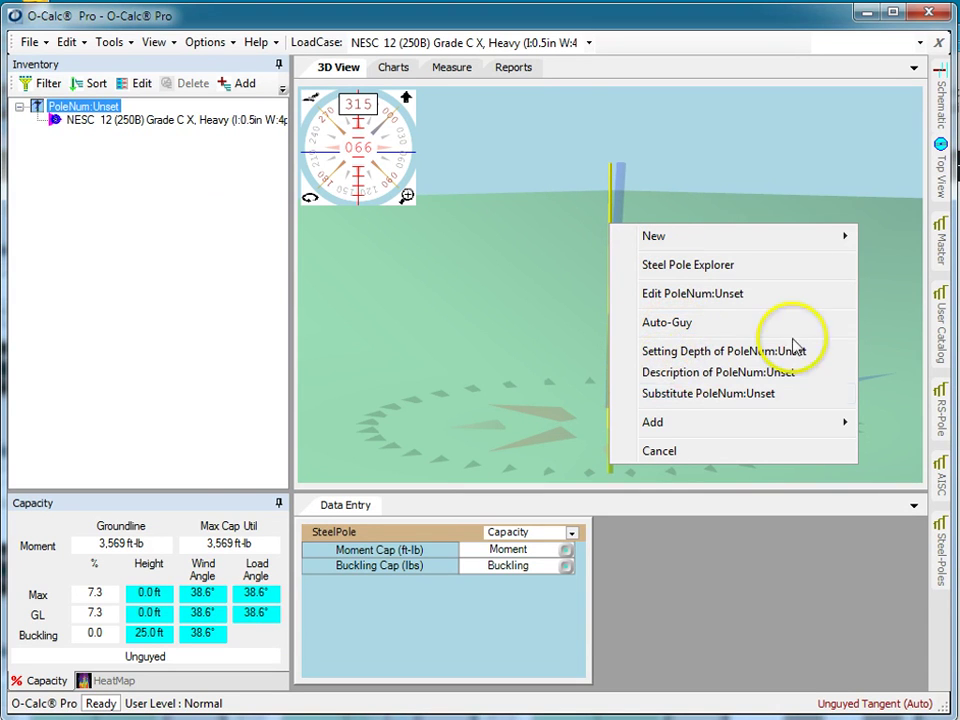
left_click(941, 340)
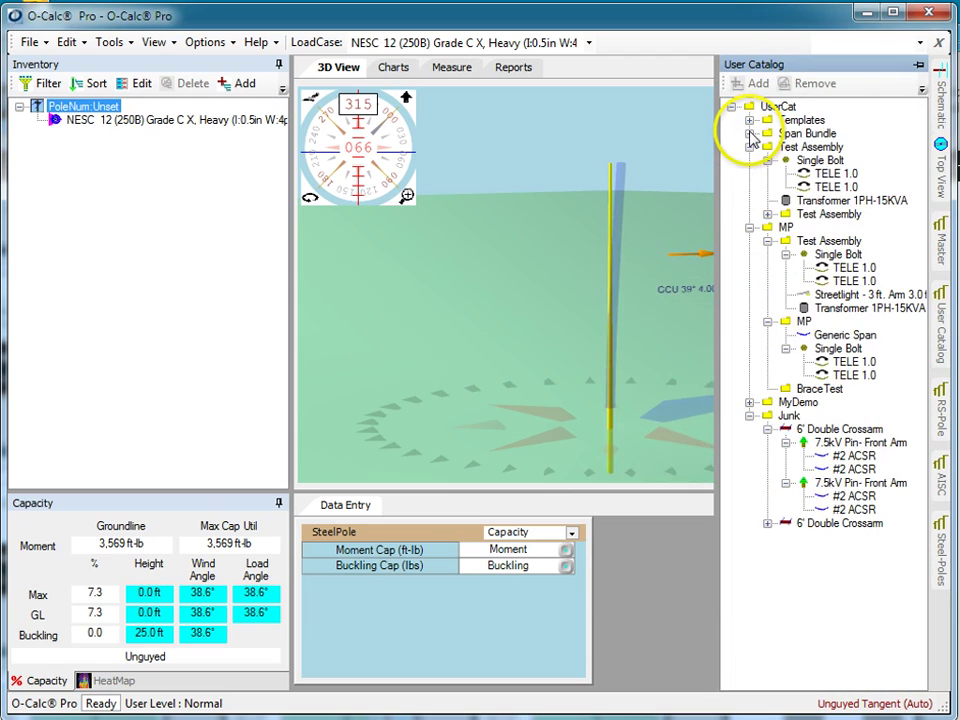
left_click_drag(814, 429, 614, 222)
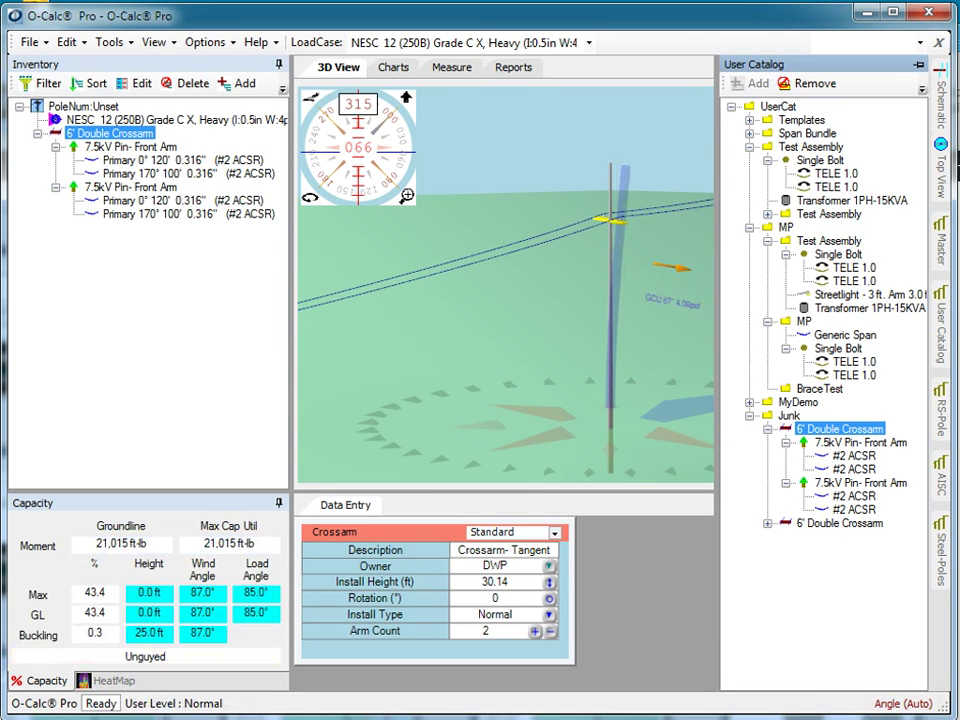
left_click(554, 533)
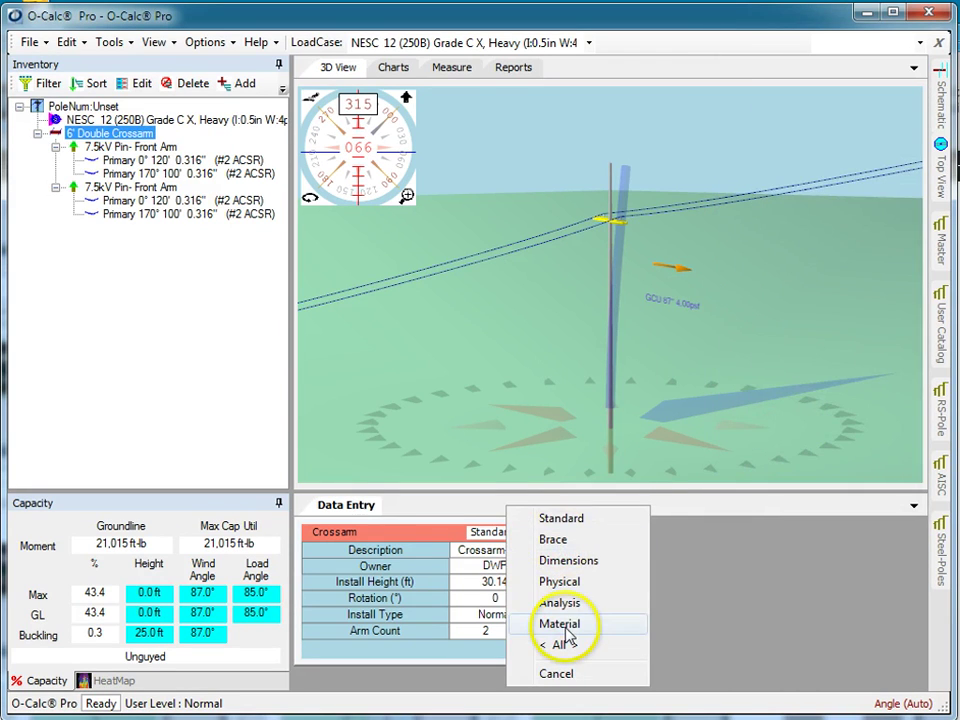
Set the crossarm's Material property to Steel
left_click(568, 626)
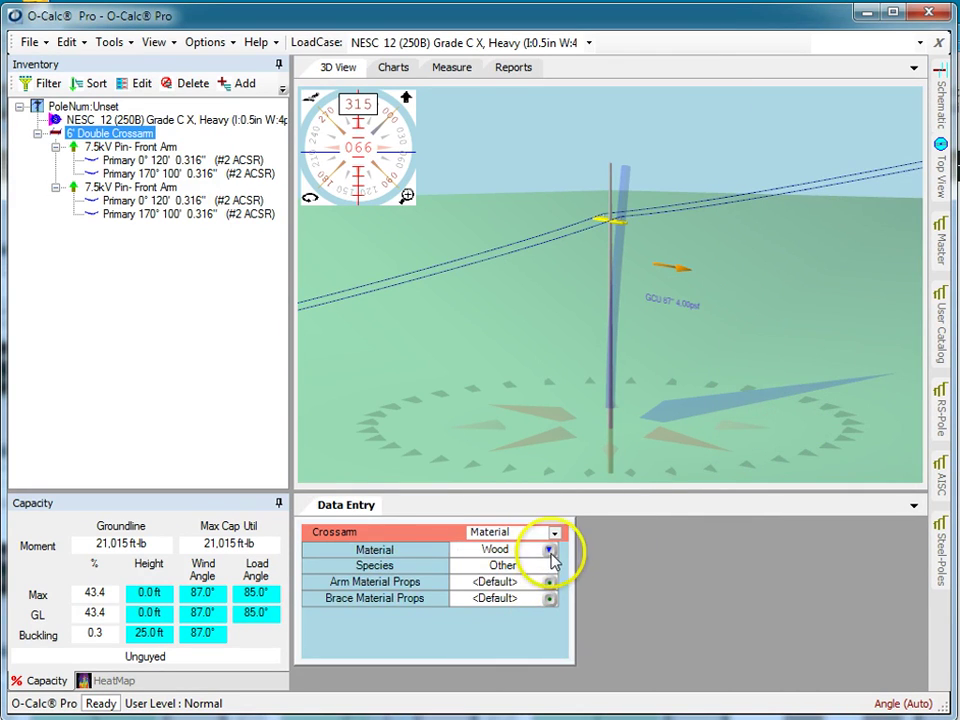
left_click(551, 551)
left_click(535, 569)
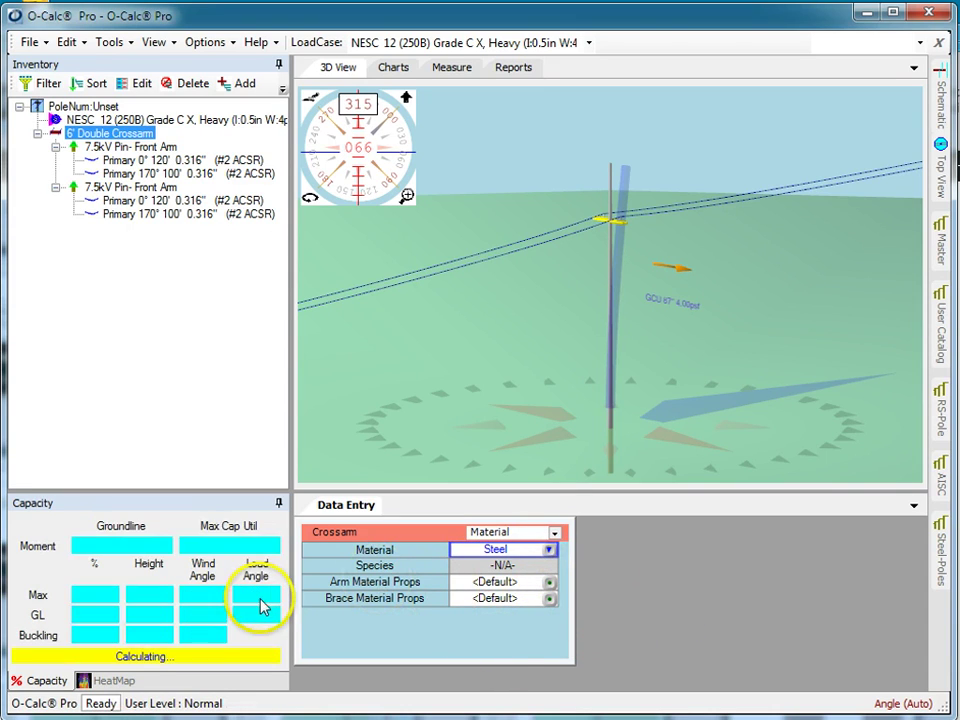
Add AISC S3X5.7 as the crossarm's new Arm Material Prop
left_click(550, 597)
left_click(546, 591)
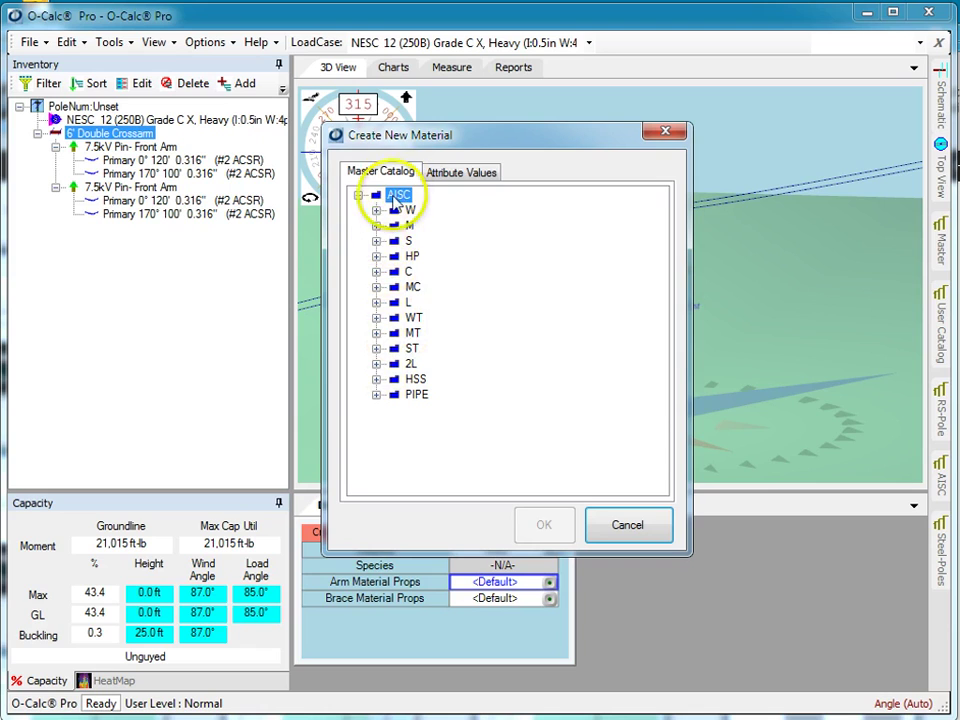
left_click(376, 241)
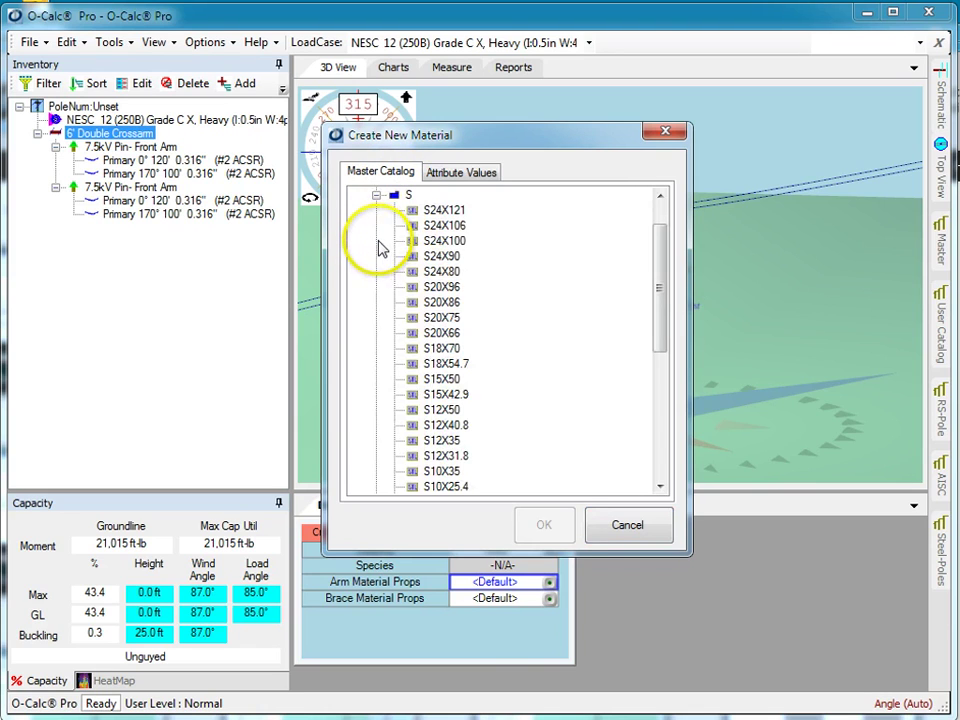
left_click_drag(669, 360, 686, 442)
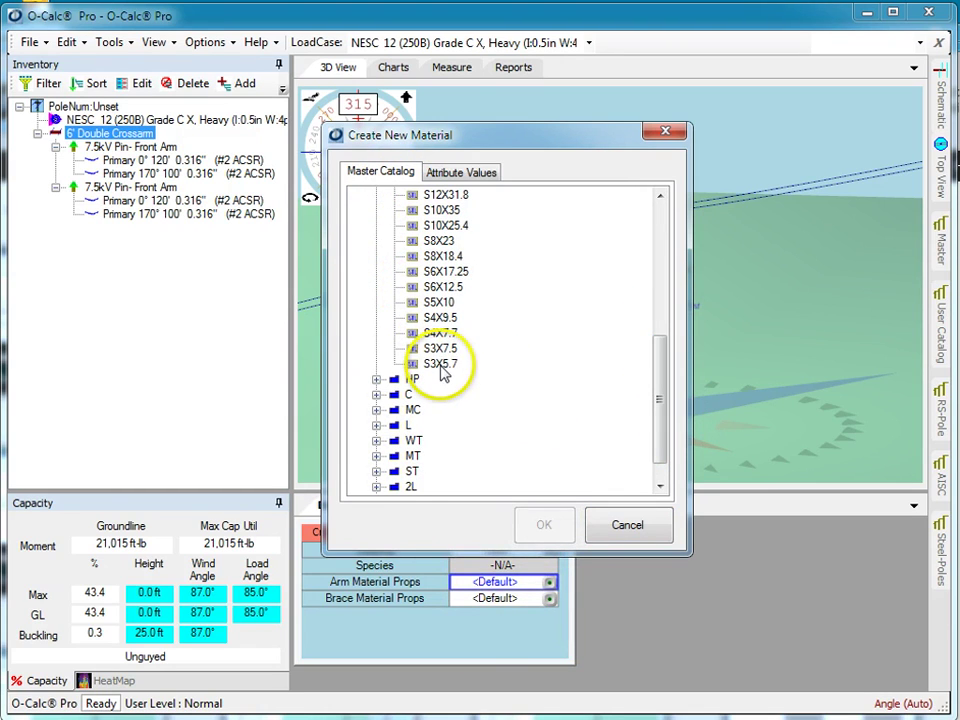
left_click(430, 364)
left_click(544, 524)
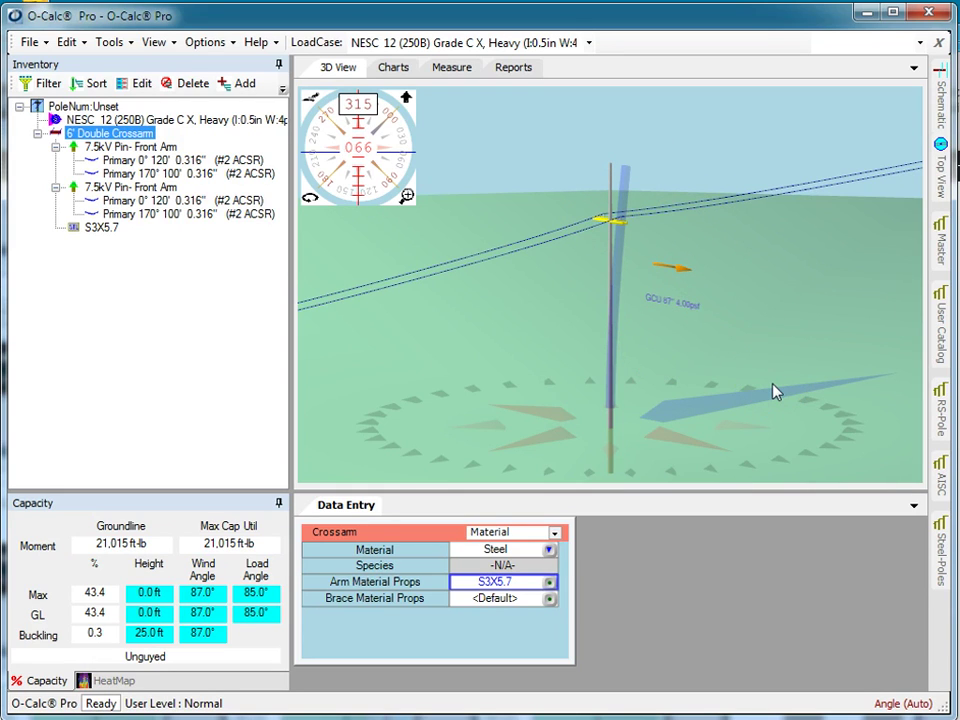
left_click(80, 106)
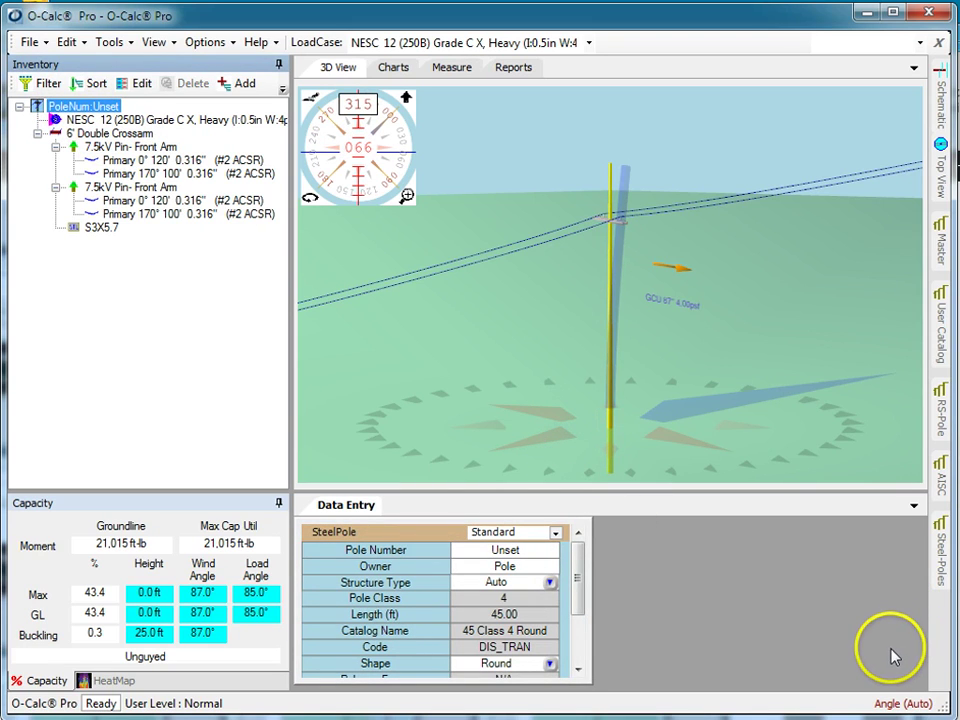
Set the pole's Installation Mount Type to Pedestal
left_click_drag(579, 579, 583, 639)
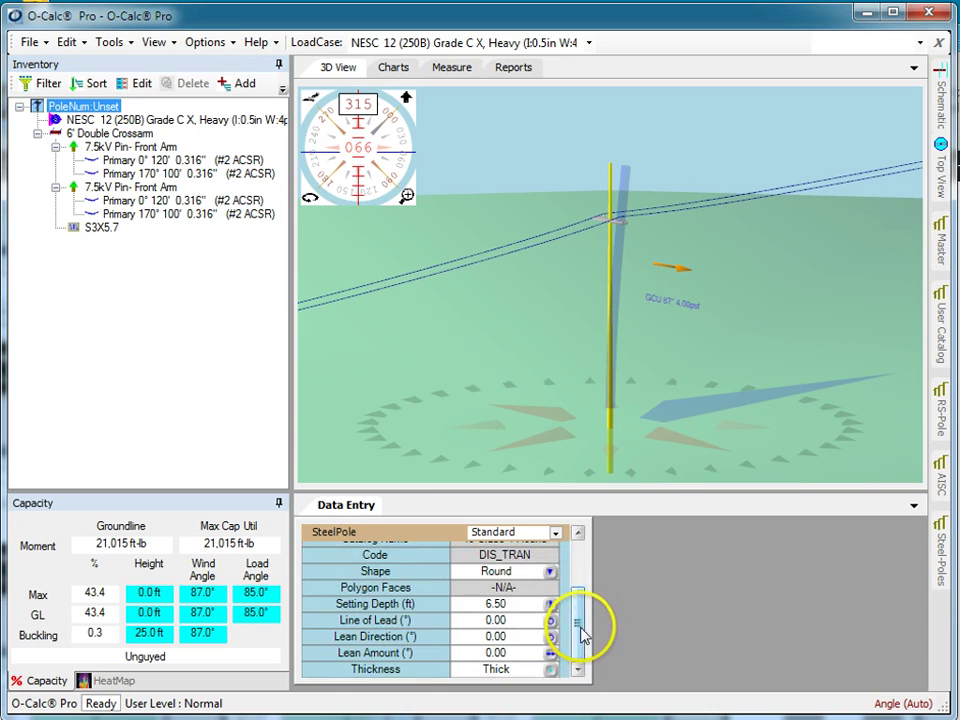
left_click(560, 541)
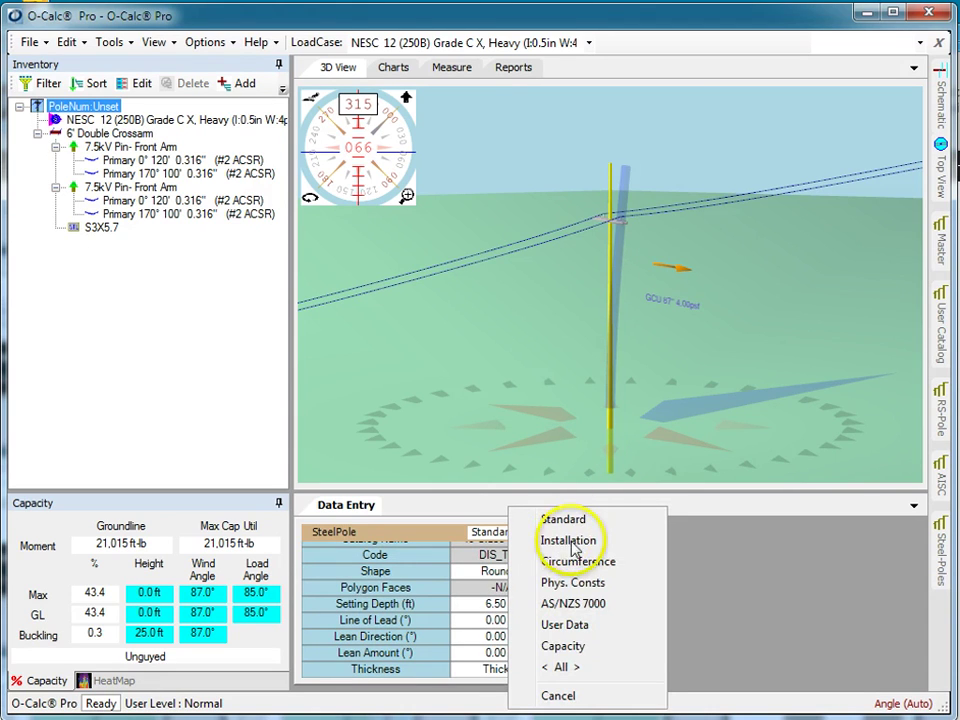
left_click(582, 546)
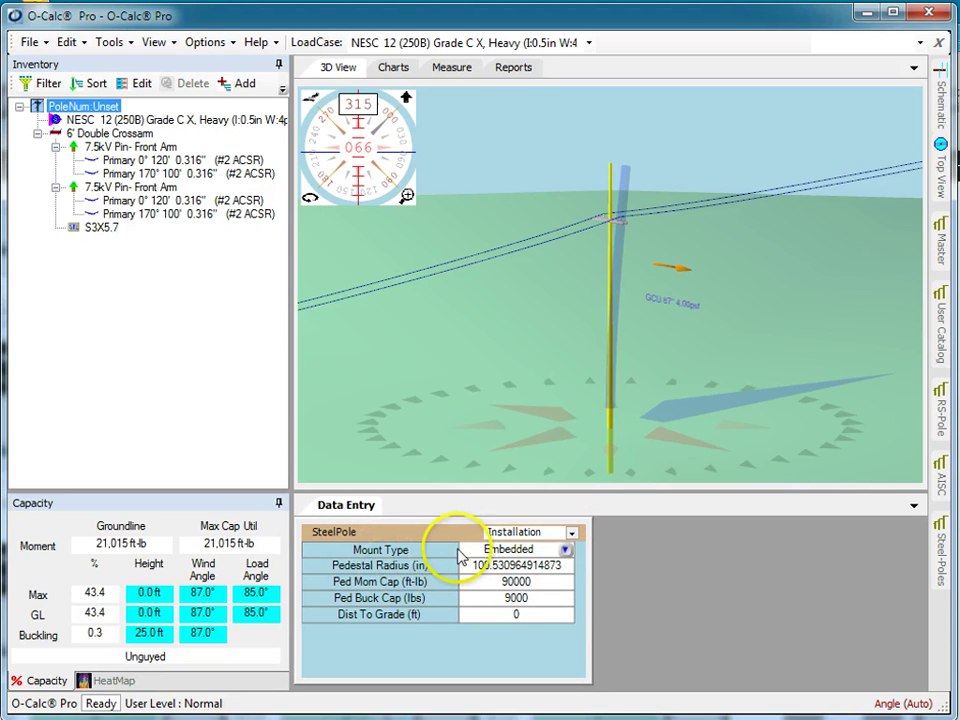
left_click(566, 551)
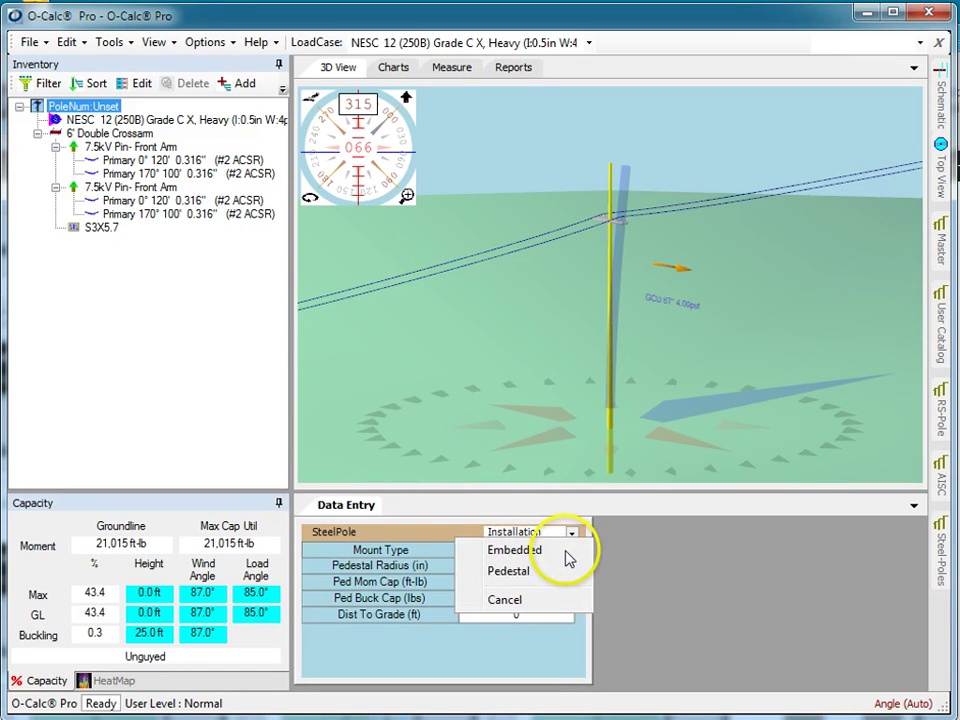
left_click(538, 573)
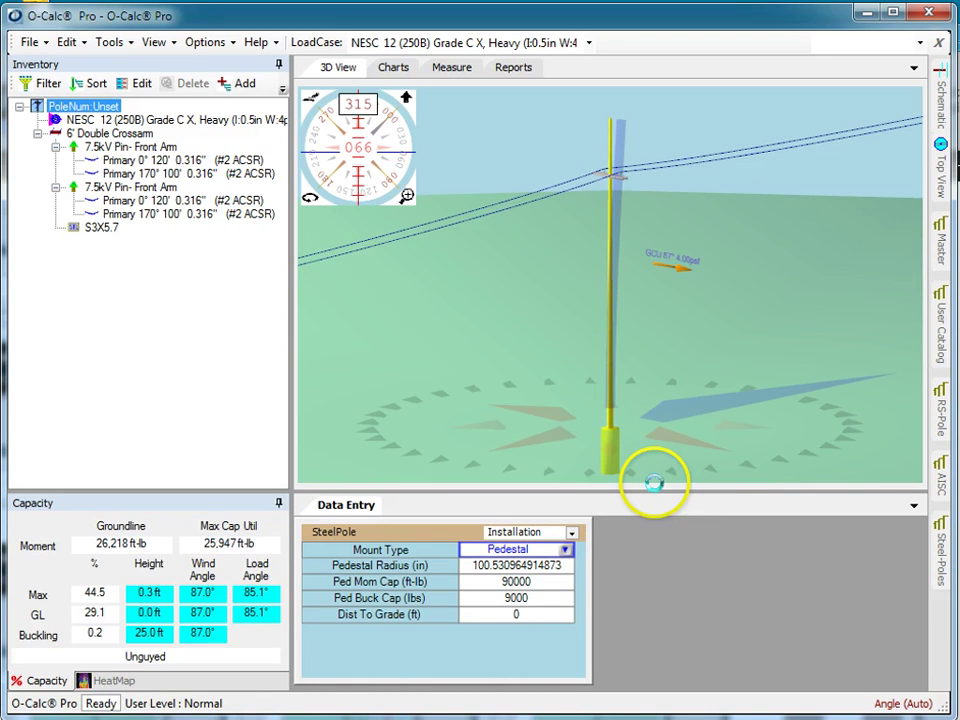
Enter 14" as the pedestal's Dist To Grade, stored as 1.1667 ft
left_click(525, 612)
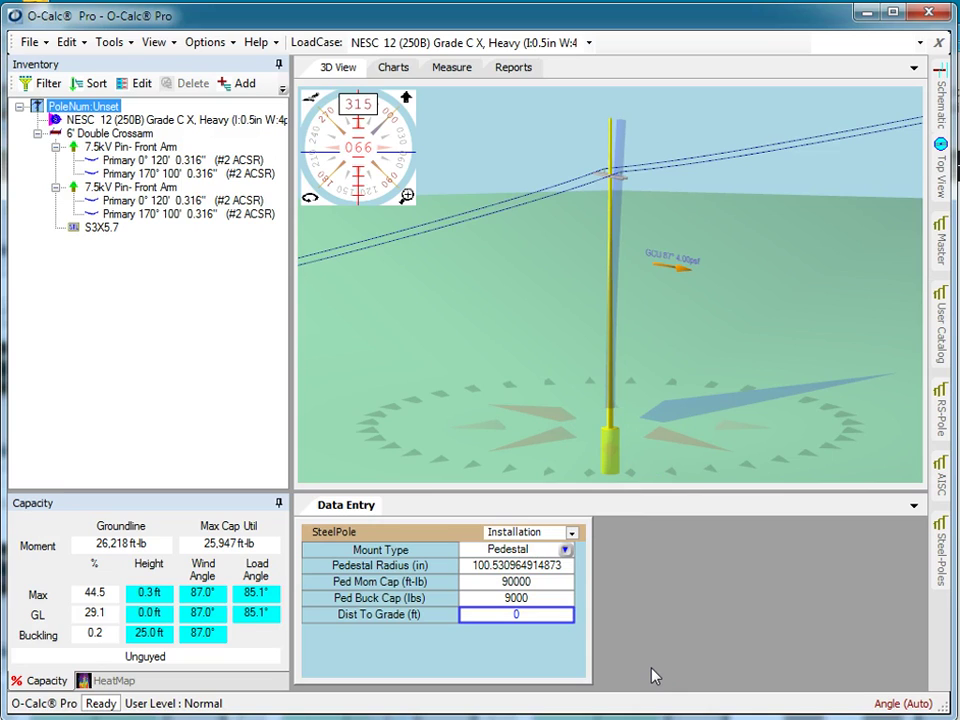
type("14")
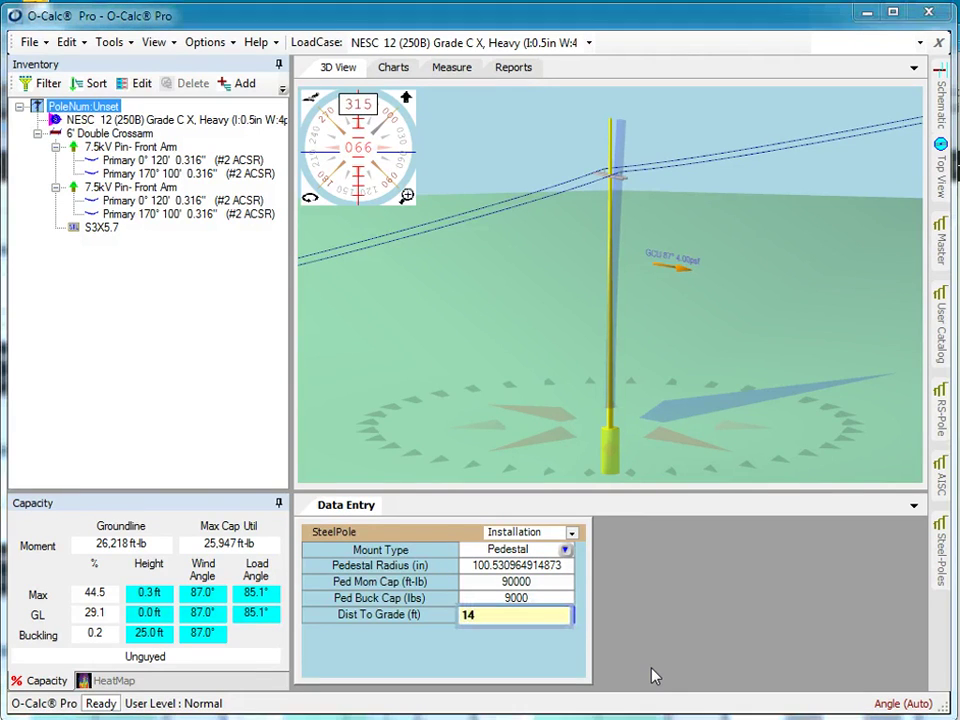
key("BackSpace")
key("BackSpace")
type("14\"")
key("Return")
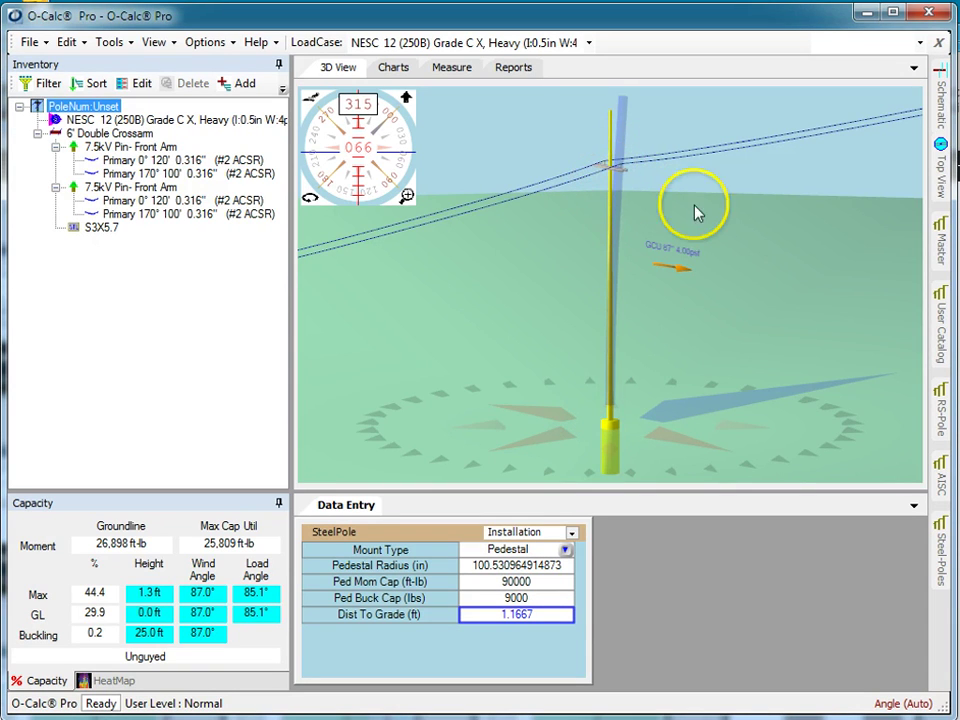
left_click_drag(846, 268, 658, 296)
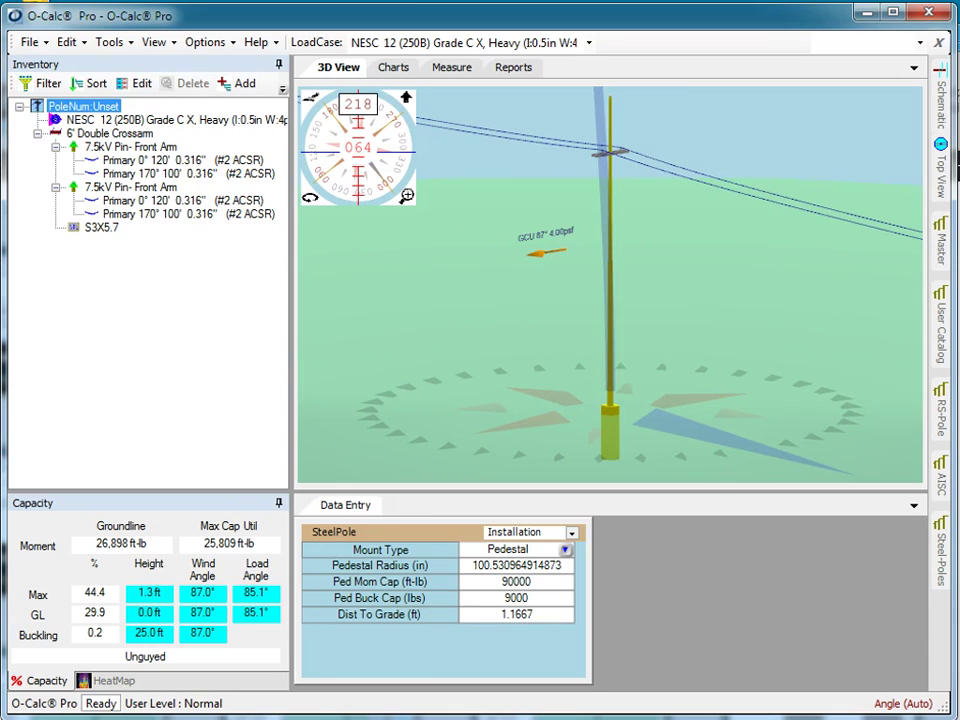